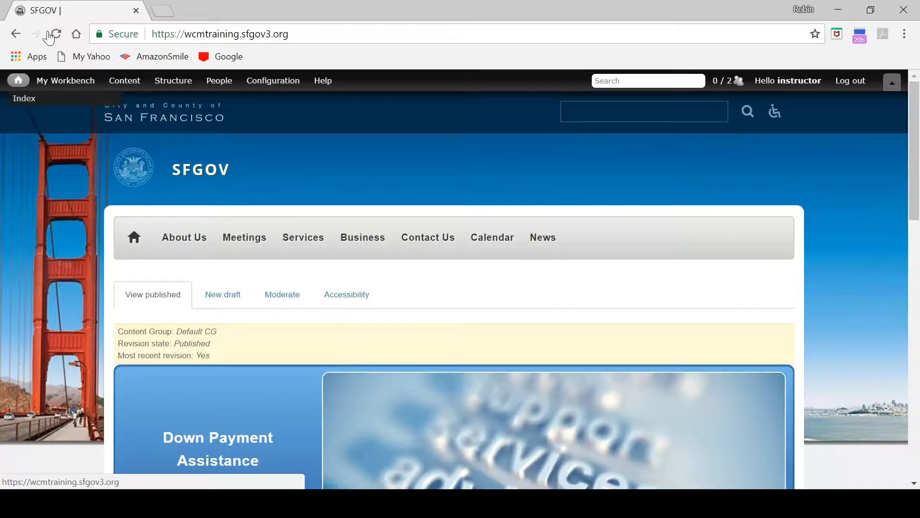
# Open the form for creating a new Basic Page from the workbench.
pyautogui.click(57, 87)
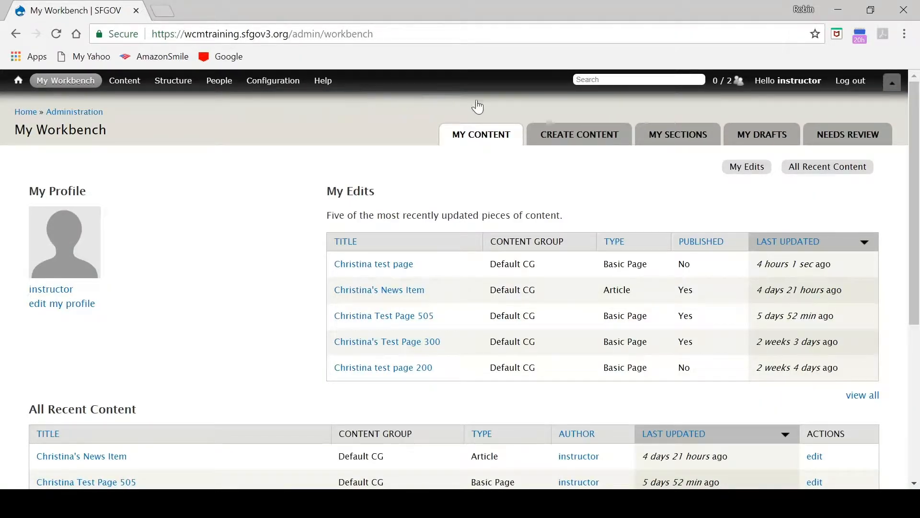
pyautogui.click(557, 136)
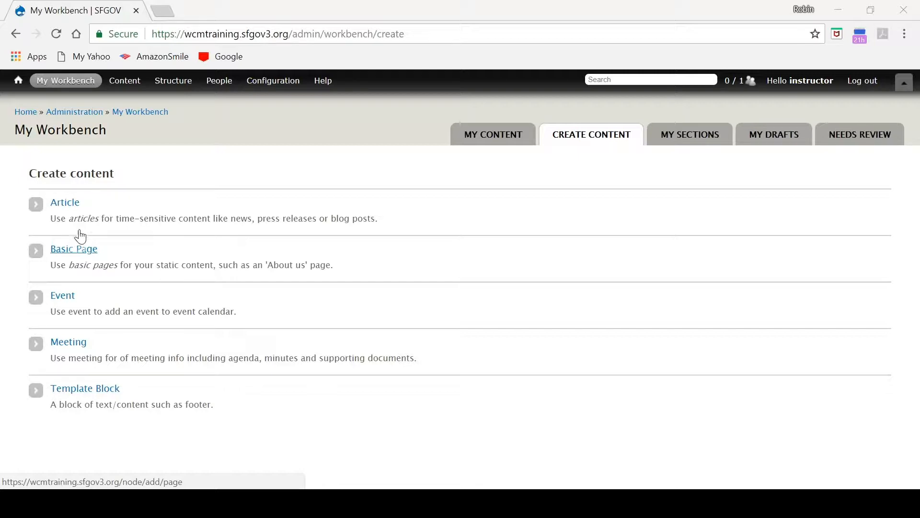
pyautogui.click(75, 250)
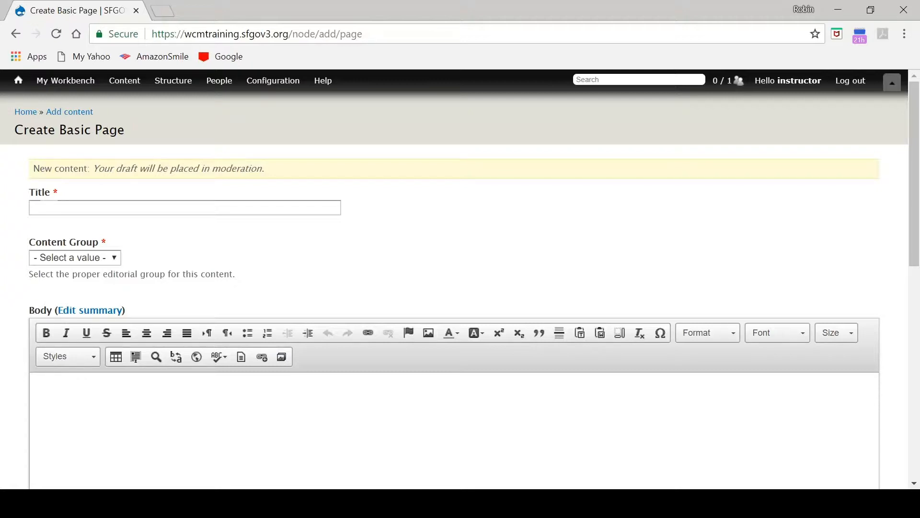
# Fill in the page title with the suggested personal basic page title and set the content group to Default CG.
pyautogui.click(49, 206)
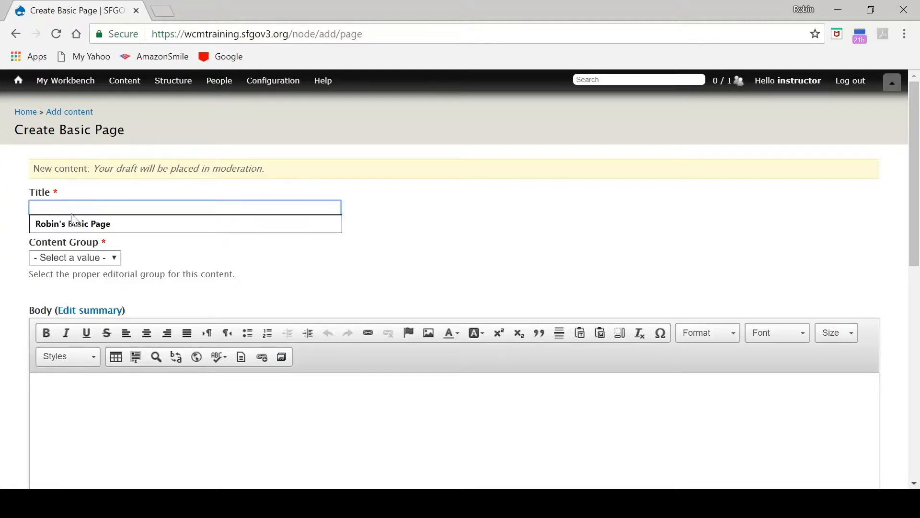
pyautogui.click(76, 227)
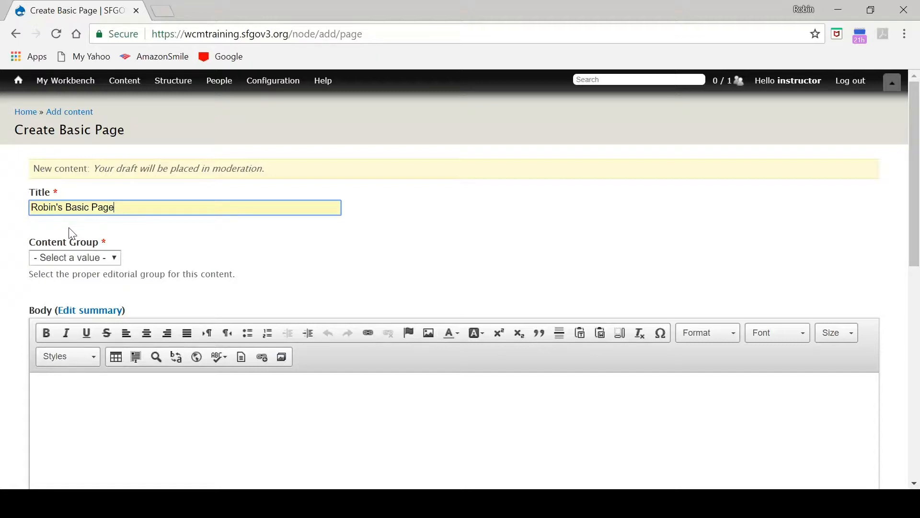
pyautogui.click(68, 265)
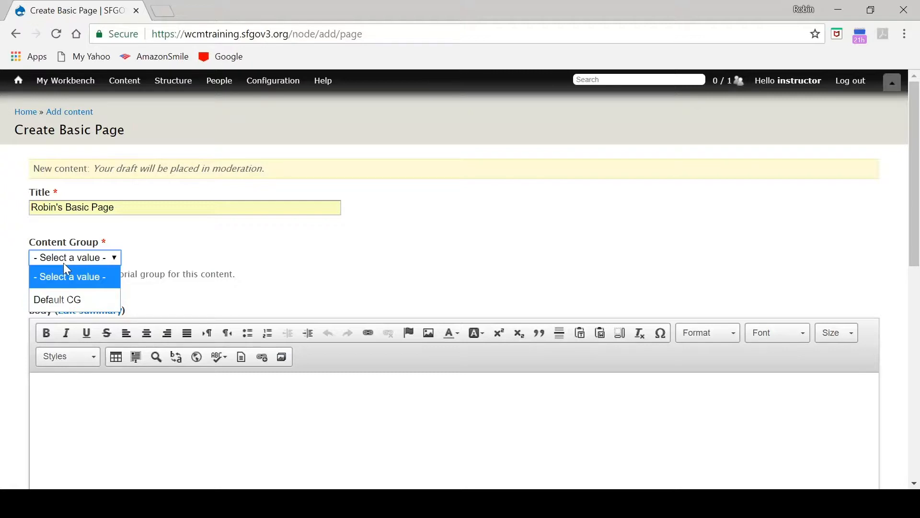
pyautogui.click(62, 298)
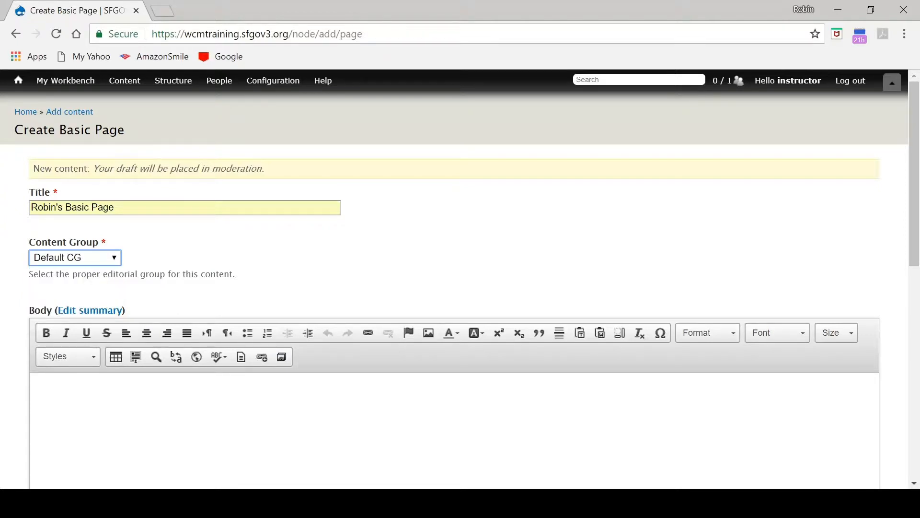
# Enter "Here is some content." as the body text and place the cursor after it.
pyautogui.click(46, 381)
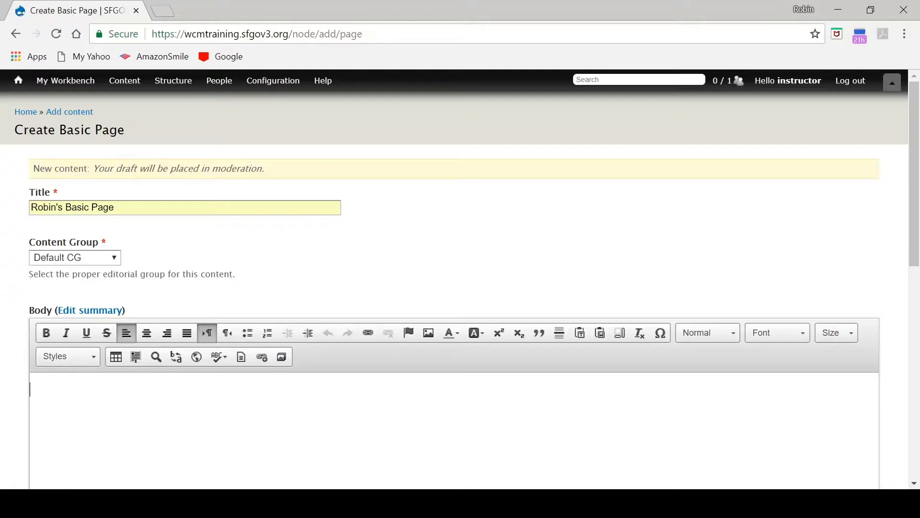
pyautogui.write('Here is some content.')
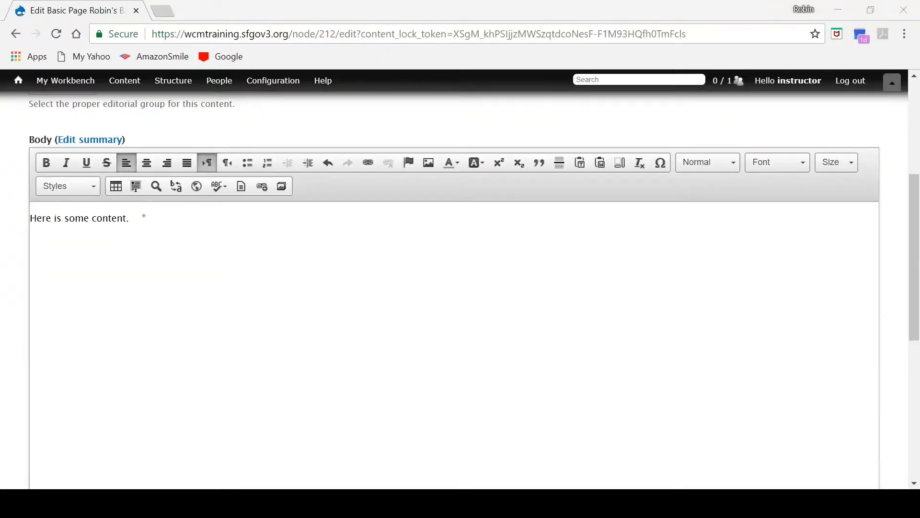
pyautogui.click(146, 219)
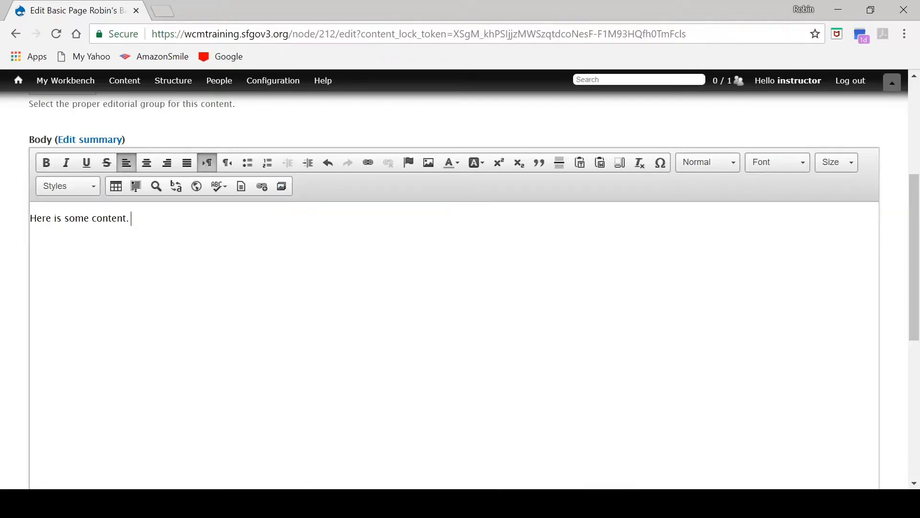
# Switch to the Word document "sample text", copy its selected headings and paragraphs, and return to the browser.
pyautogui.click(631, 503)
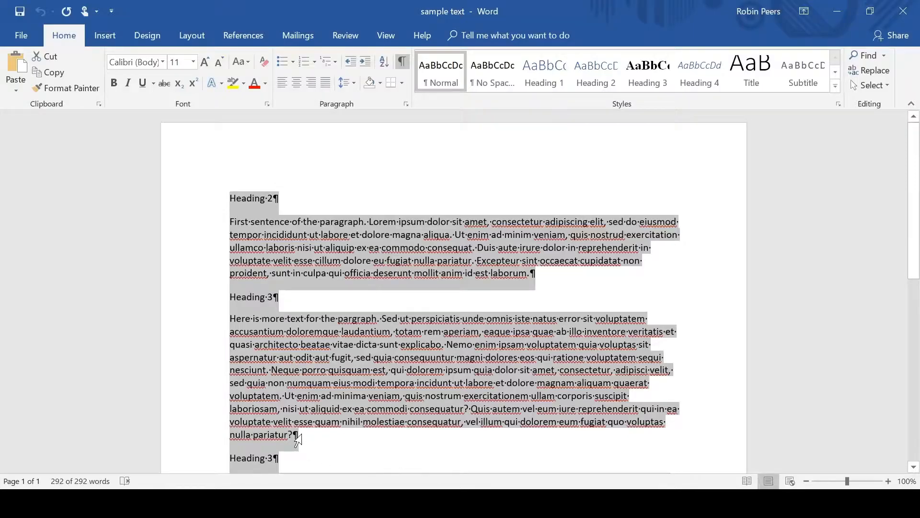
pyautogui.tripleClick(184, 219)
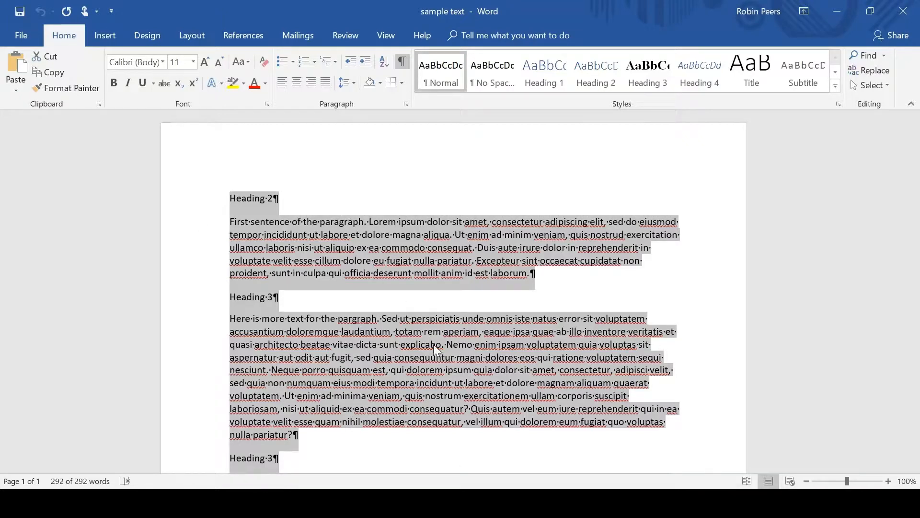
pyautogui.click(465, 504)
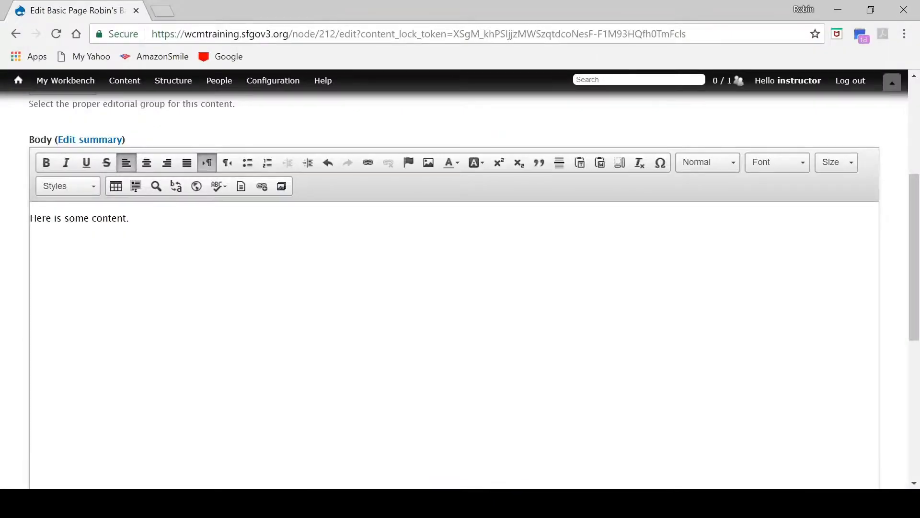
# Insert the copied sample text after the existing body sentence using Paste from Word.
pyautogui.click(138, 229)
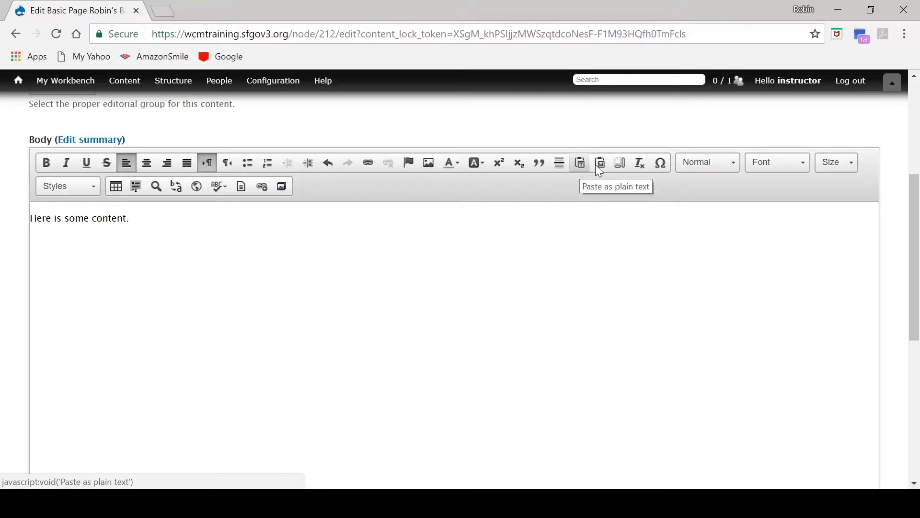
pyautogui.click(620, 163)
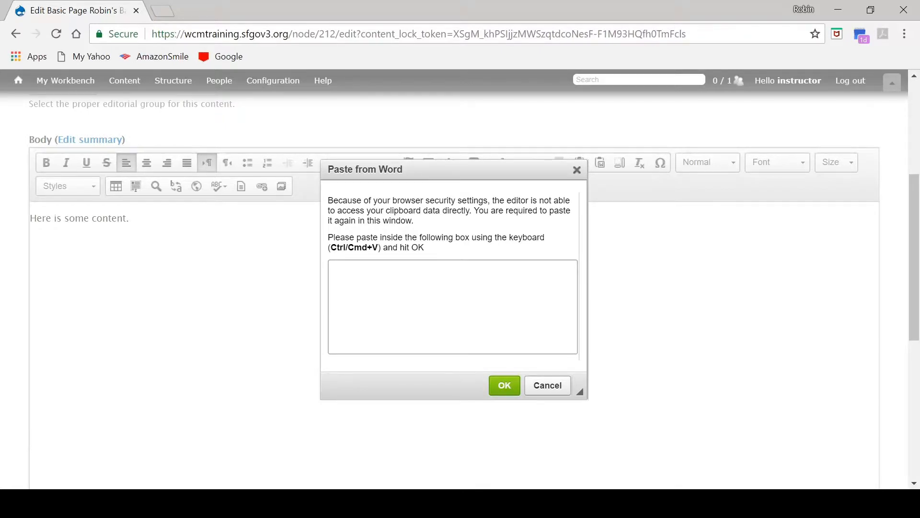
pyautogui.hotkey('ctrl', 'v')
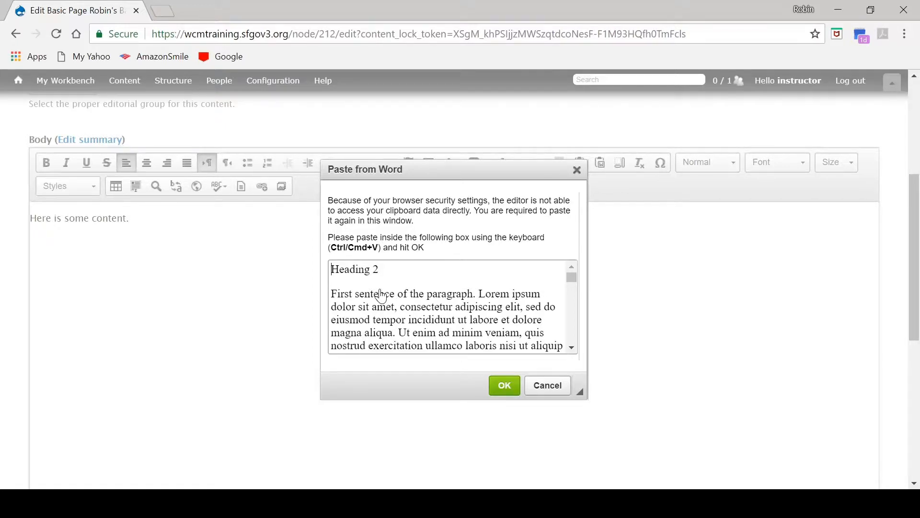
pyautogui.press('Tab')
pyautogui.click(503, 386)
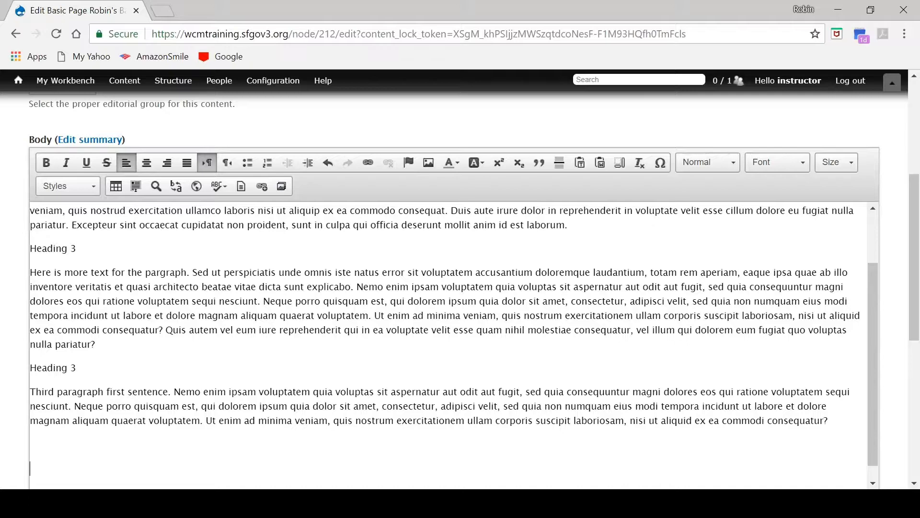
# Make the word "content" in the first body sentence bold and italic.
pyautogui.scroll(6, 297, 373)
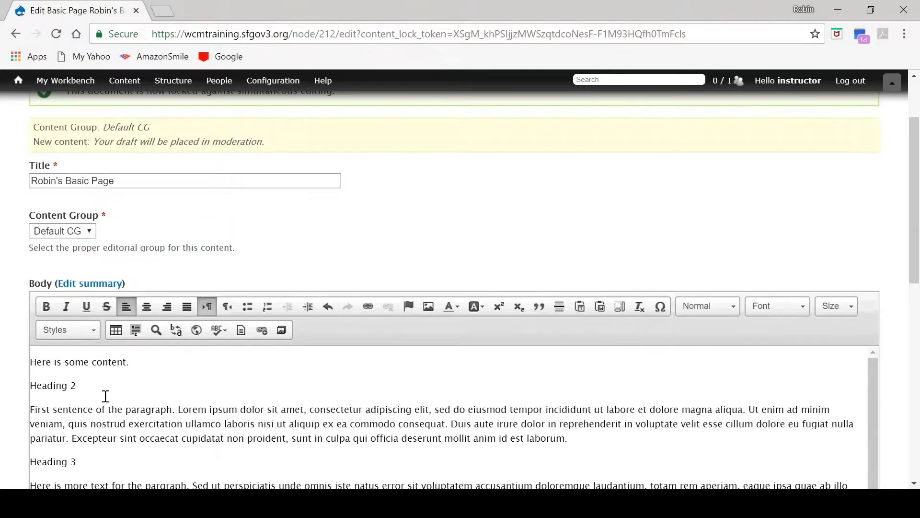
pyautogui.scroll(-2, 103, 394)
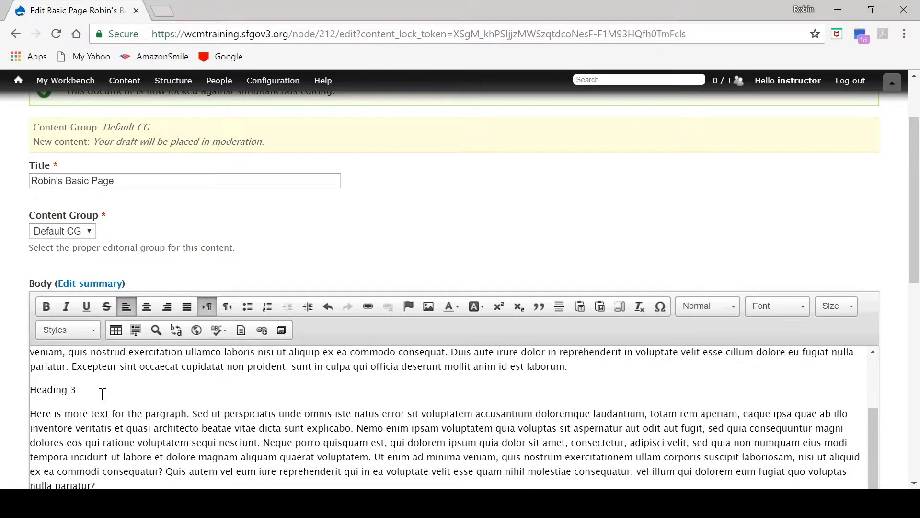
pyautogui.scroll(2, 102, 394)
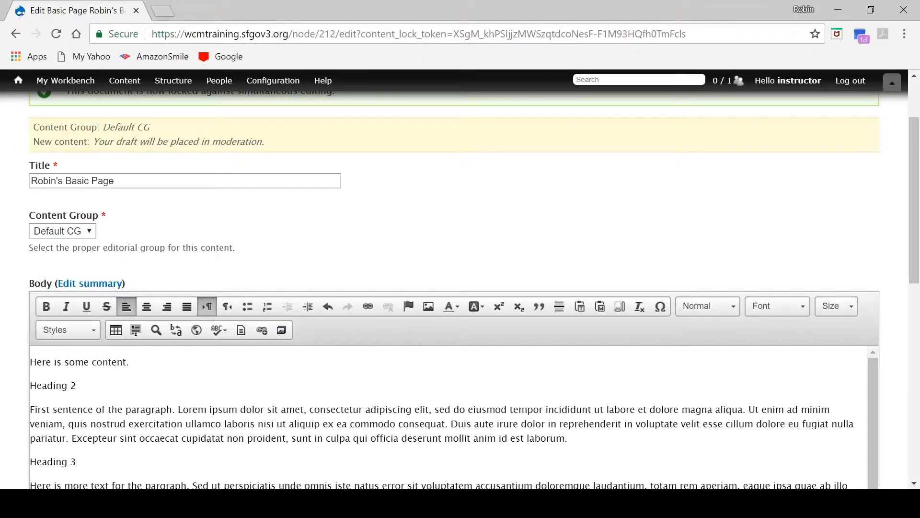
pyautogui.doubleClick(102, 361)
pyautogui.click(47, 307)
pyautogui.click(67, 306)
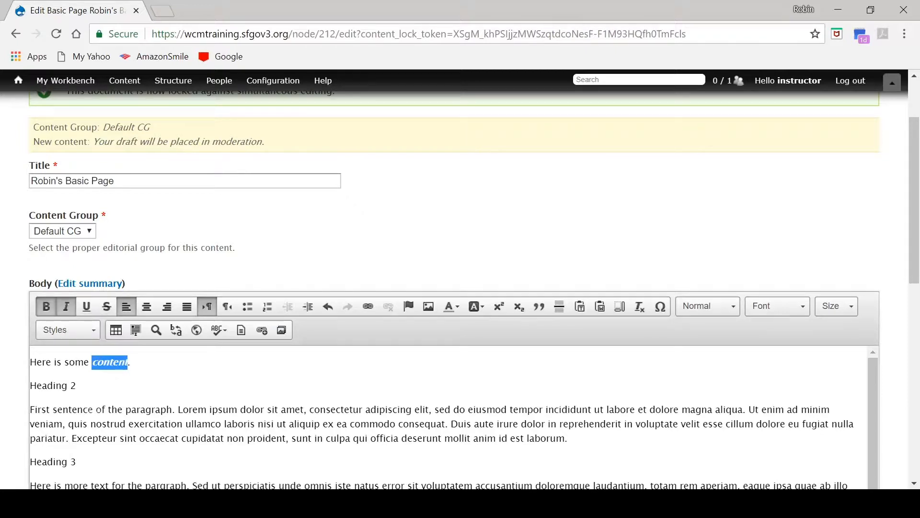
pyautogui.click(96, 409)
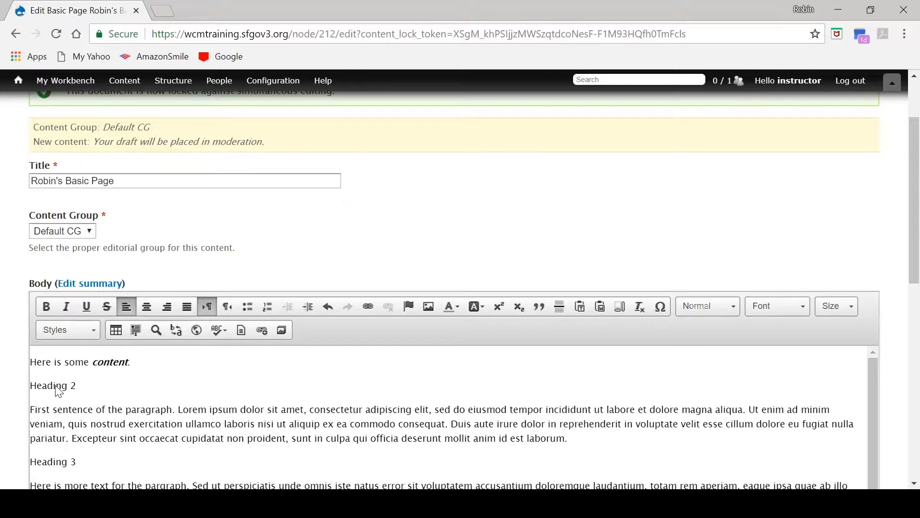
# Apply the Heading 2 paragraph format to the "Heading 2" line in the body.
pyautogui.click(702, 308)
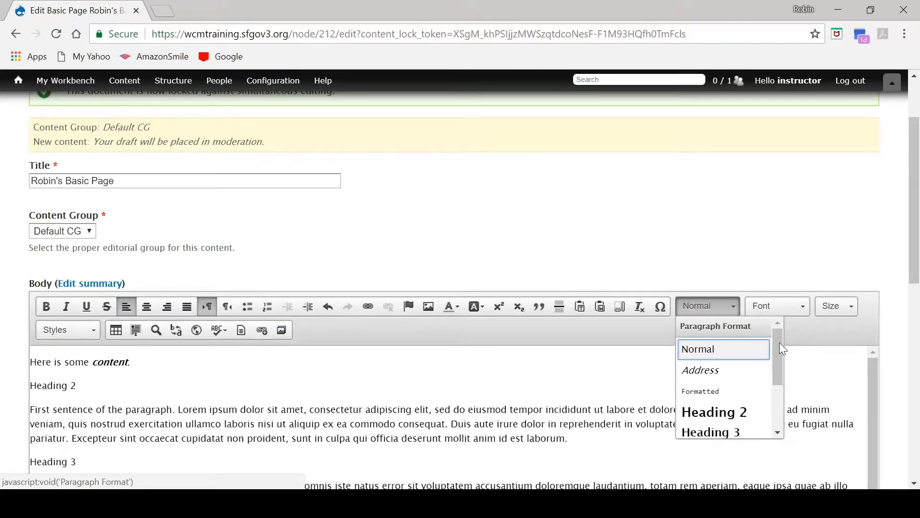
pyautogui.moveTo(780, 344); pyautogui.dragTo(782, 397)
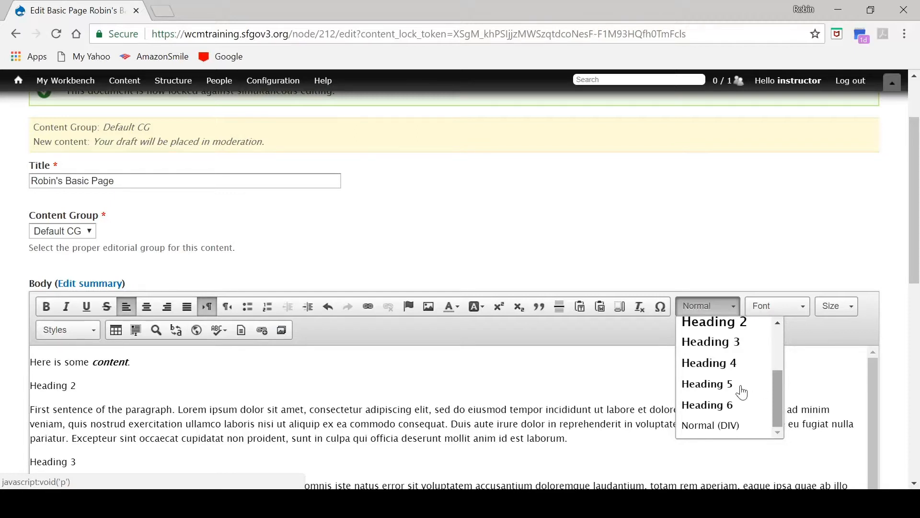
pyautogui.click(708, 322)
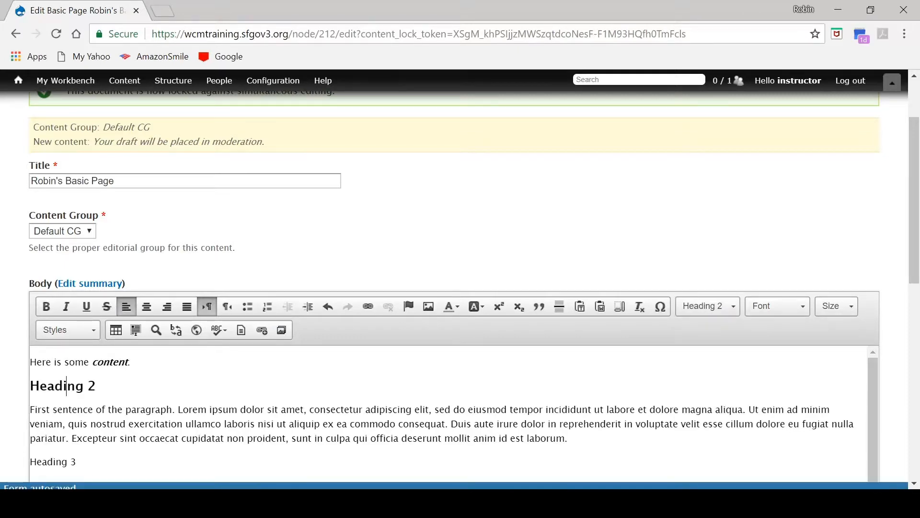
# Apply the Heading 3 paragraph format to the first "Heading 3" line in the body.
pyautogui.scroll(-1, 173, 391)
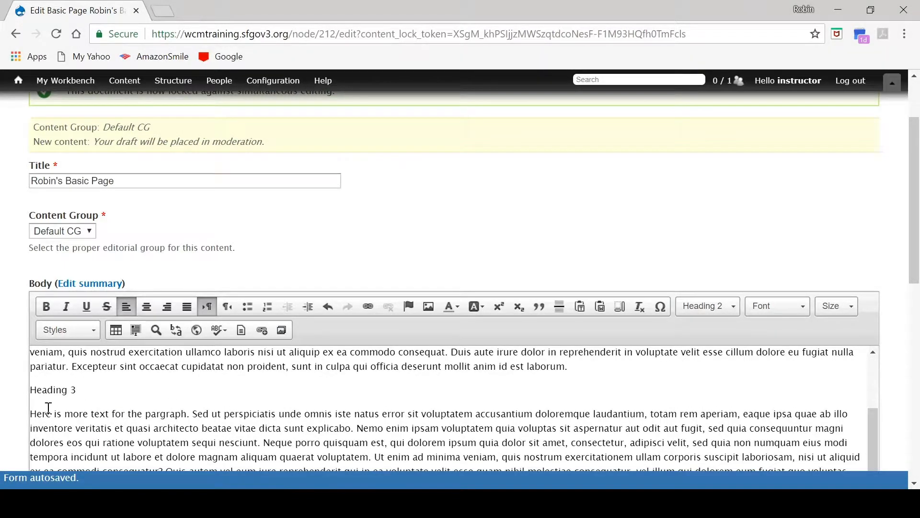
pyautogui.click(56, 391)
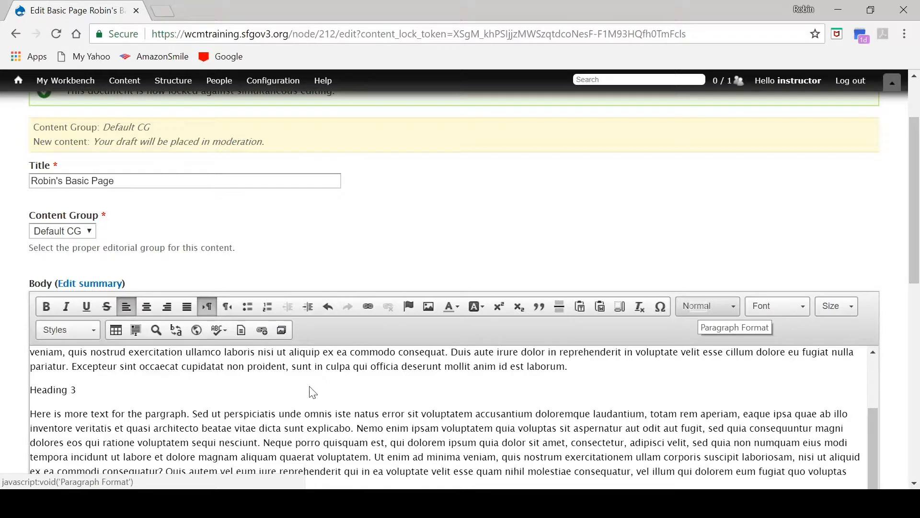
pyautogui.click(698, 307)
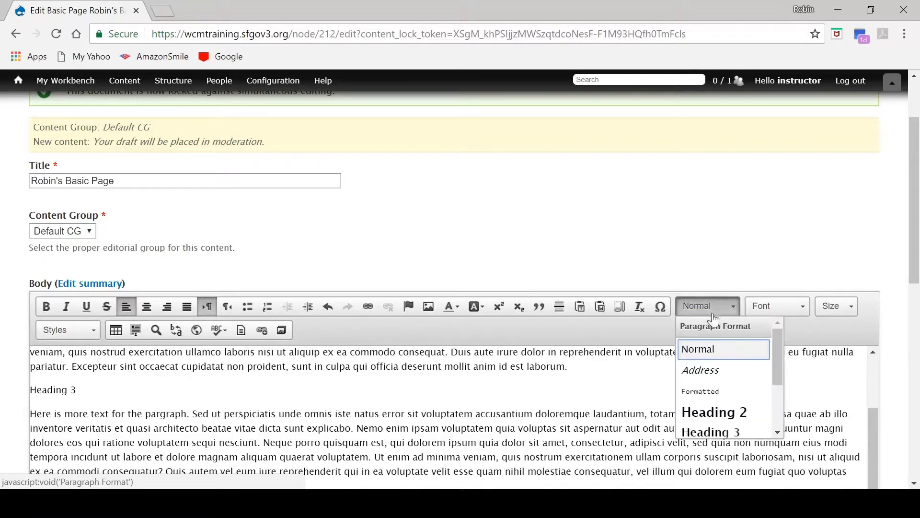
pyautogui.click(731, 433)
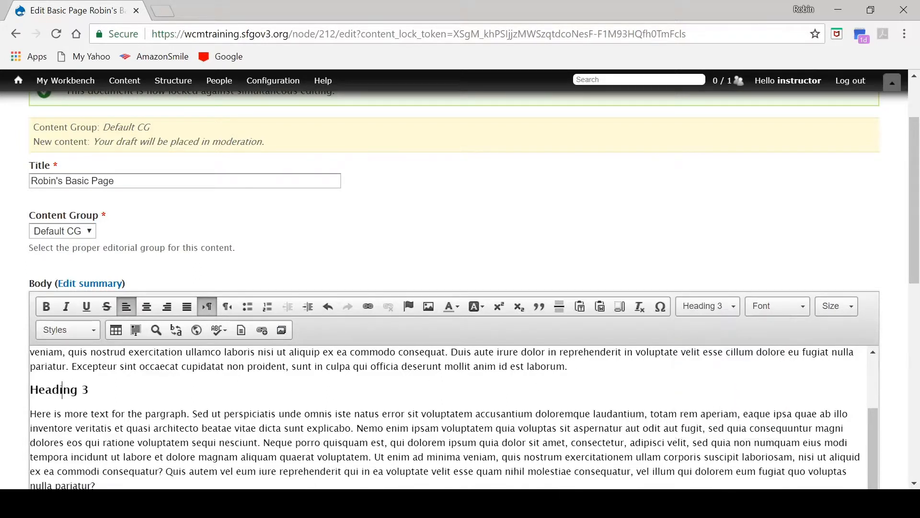
# Format the second "Heading 3" line, above the third paragraph, as Heading 3.
pyautogui.scroll(-1, 175, 421)
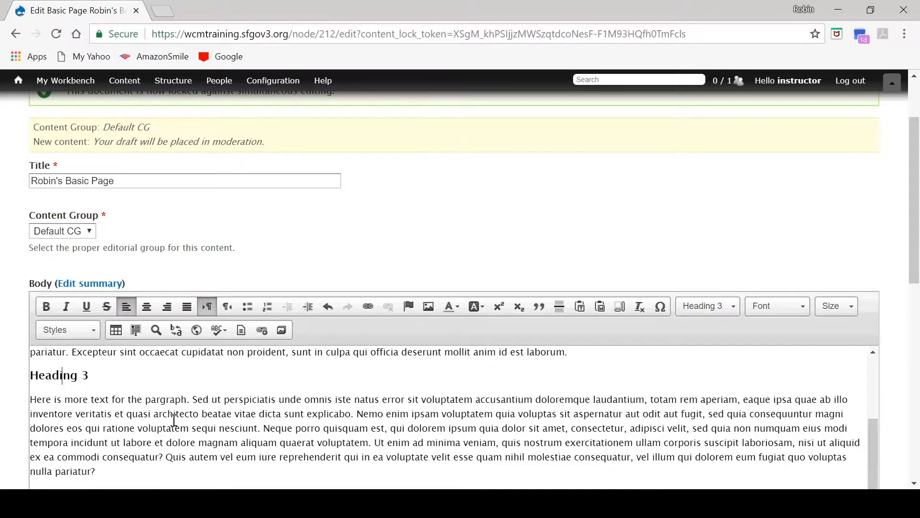
pyautogui.scroll(-1, 178, 423)
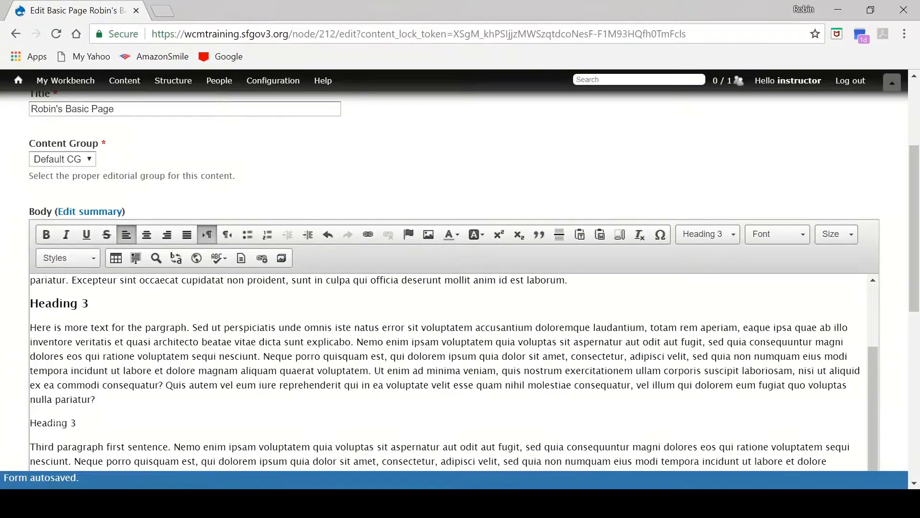
pyautogui.click(57, 422)
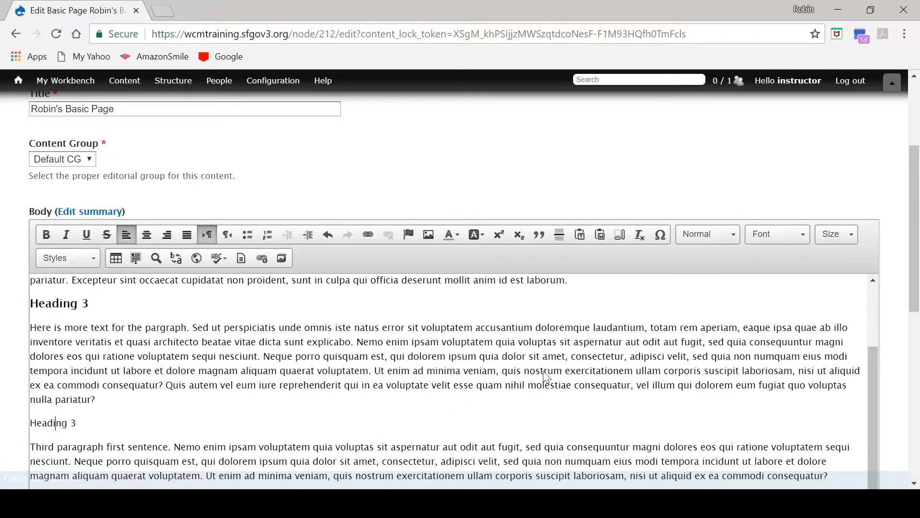
pyautogui.click(698, 239)
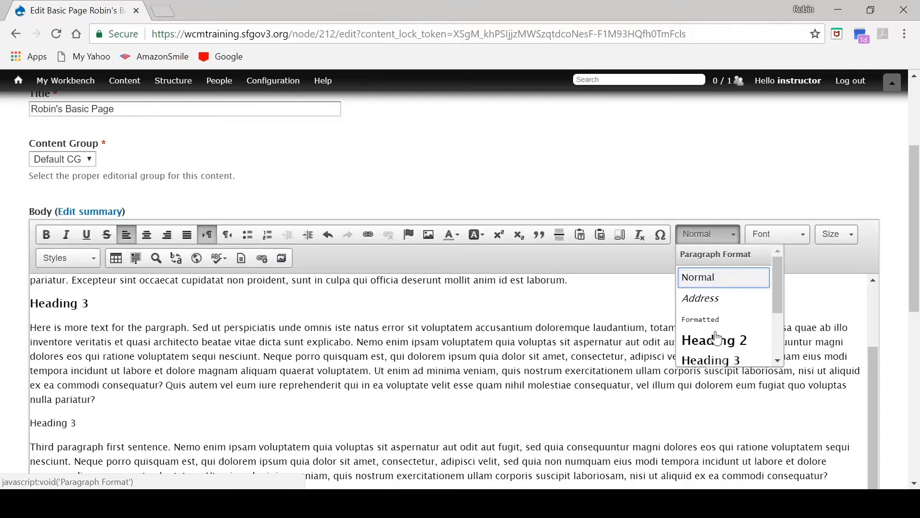
pyautogui.click(717, 362)
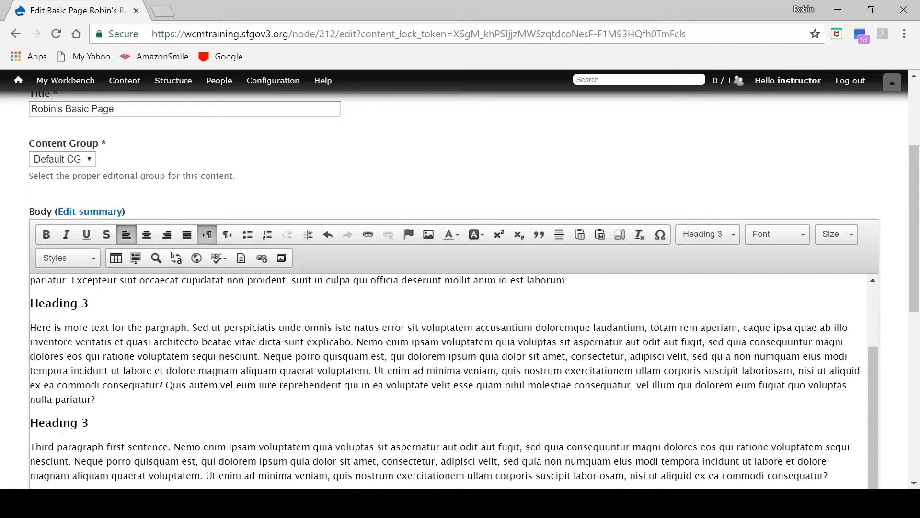
pyautogui.scroll(3, 62, 422)
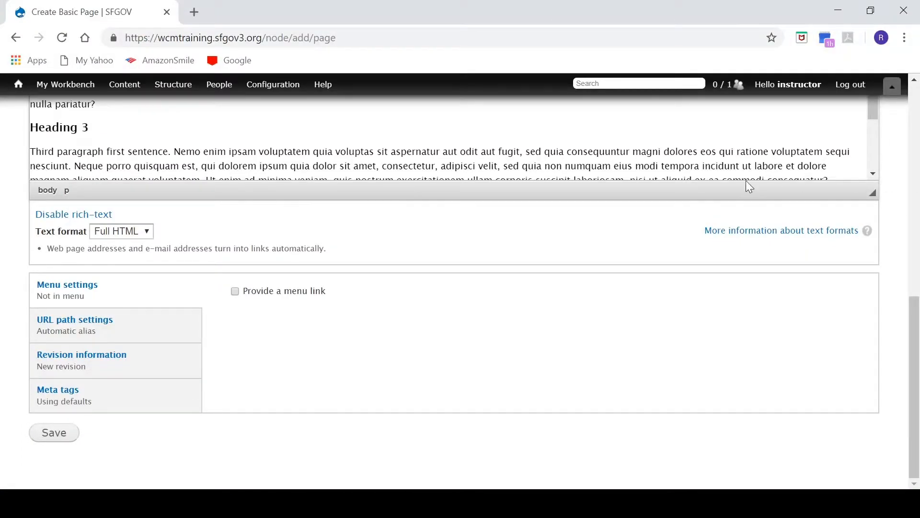
# Provide a menu link for the page with About Us as its parent item, and save the page.
pyautogui.click(235, 292)
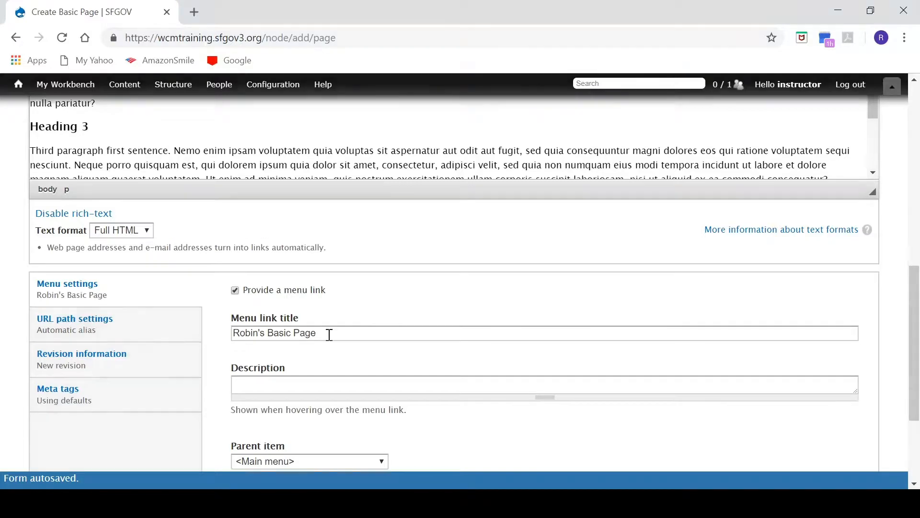
pyautogui.scroll(-3, 329, 335)
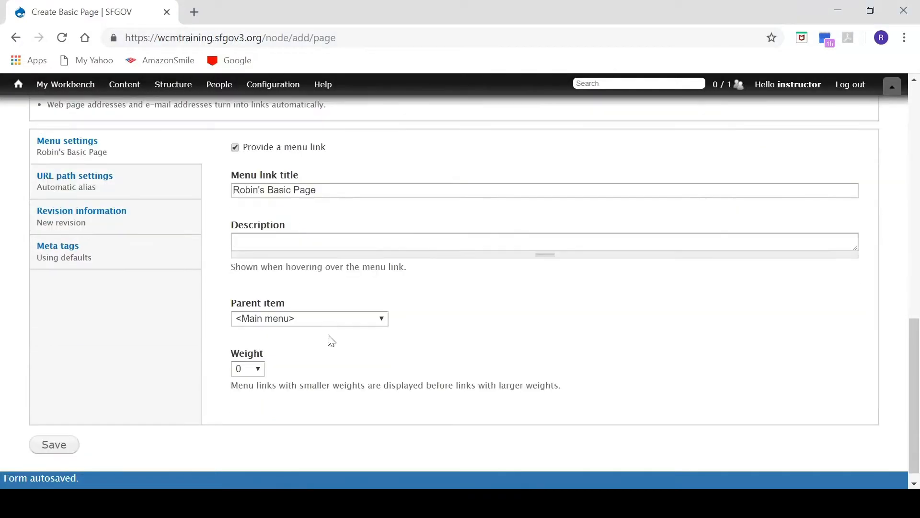
pyautogui.click(383, 320)
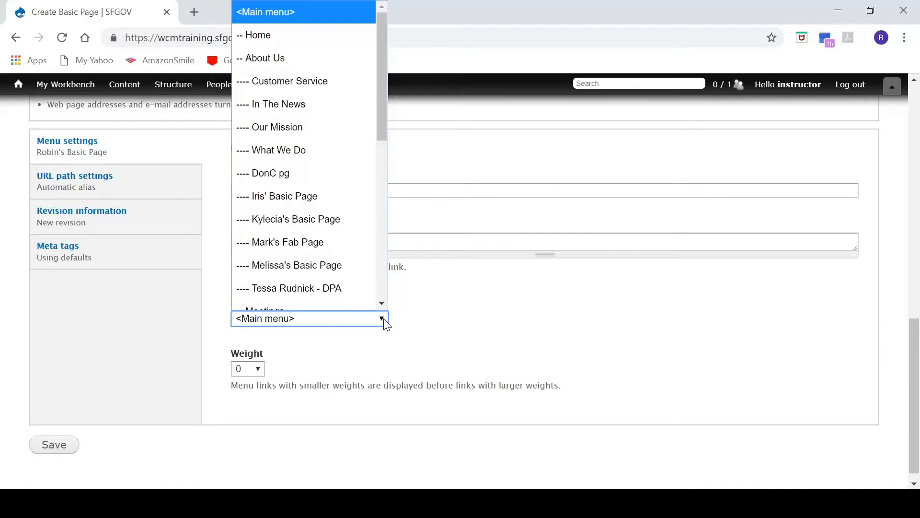
pyautogui.click(307, 55)
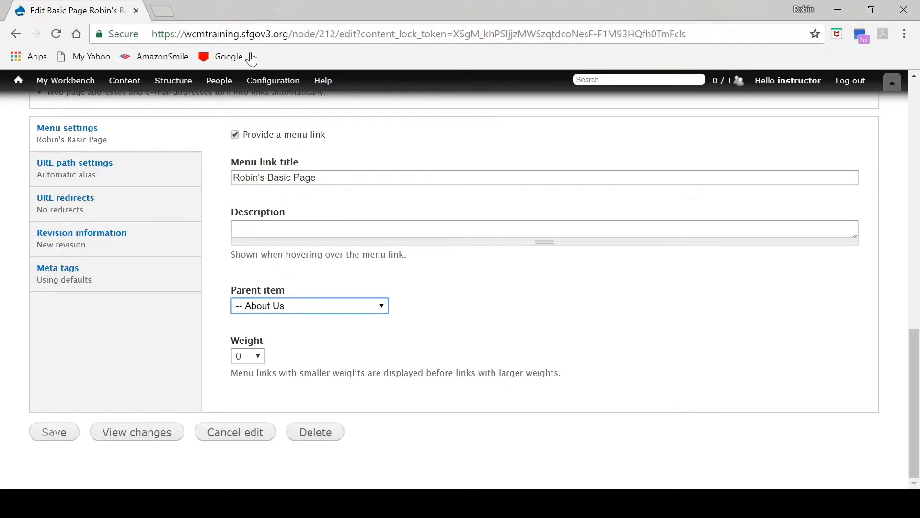
pyautogui.click(50, 432)
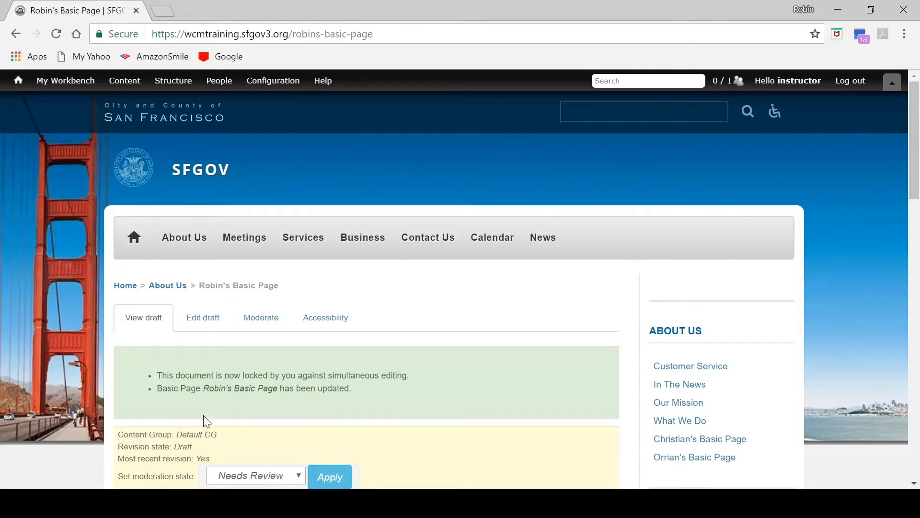
# Review the saved draft's content and headings, and apply the Needs Review moderation state.
pyautogui.scroll(-1, 220, 399)
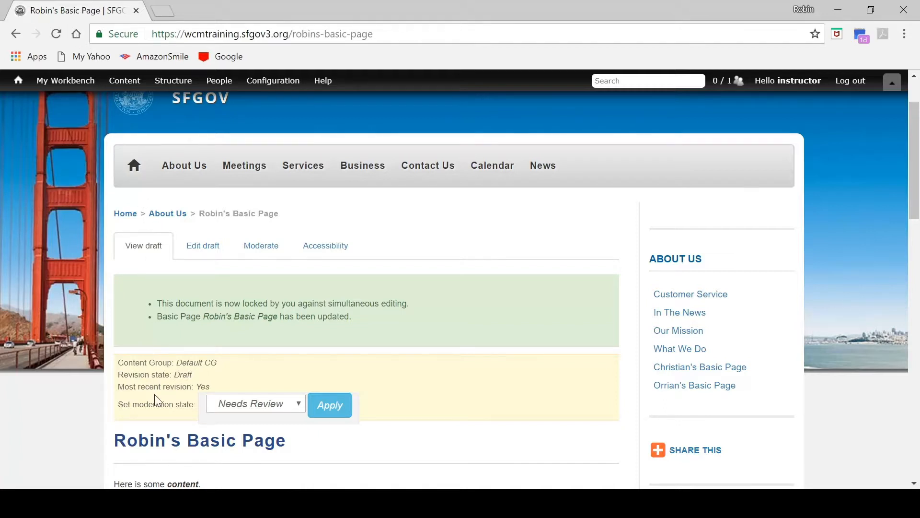
pyautogui.scroll(-1, 158, 418)
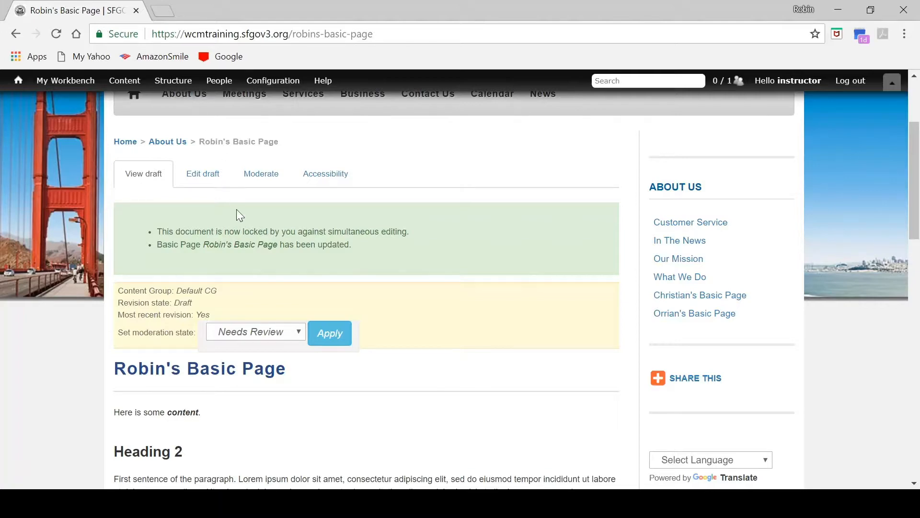
pyautogui.scroll(-3, 262, 412)
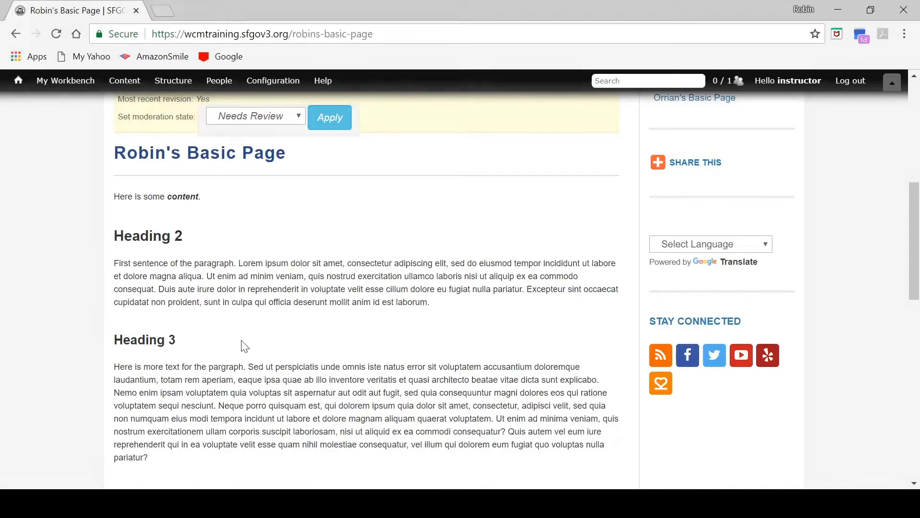
pyautogui.scroll(-5, 245, 345)
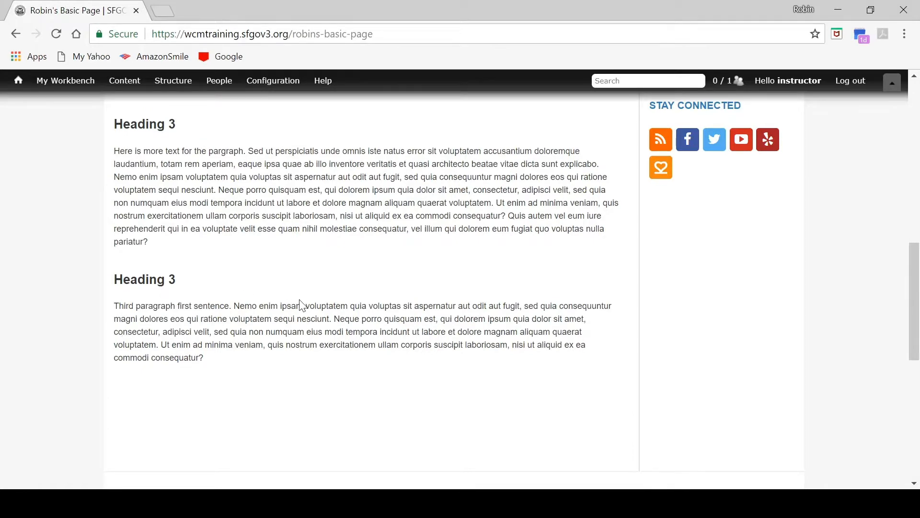
pyautogui.scroll(10, 298, 302)
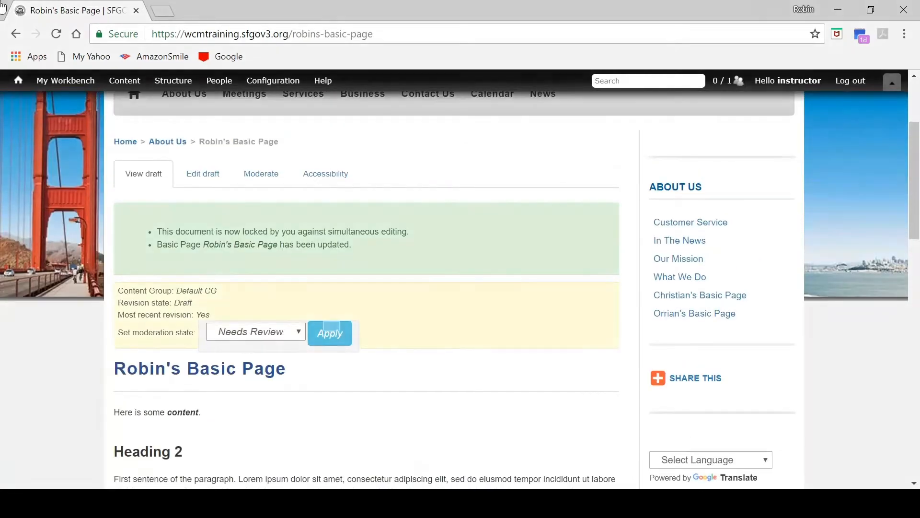
pyautogui.click(332, 333)
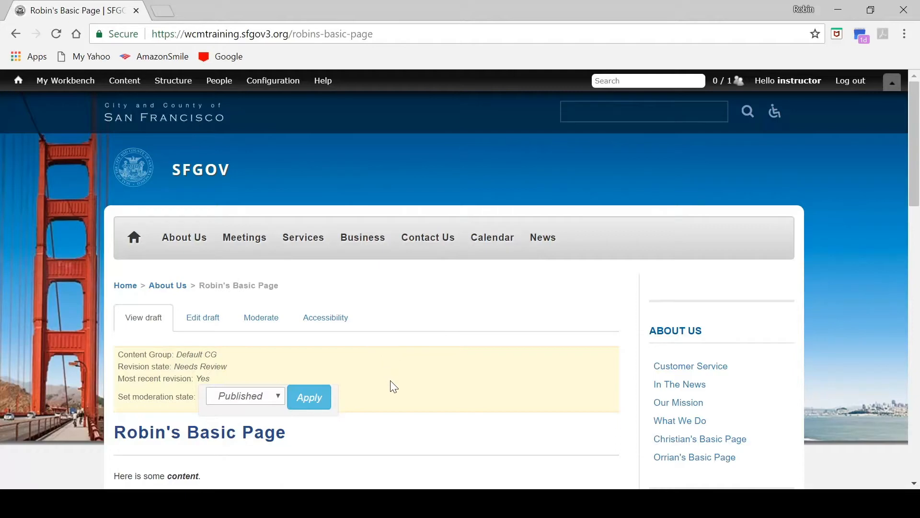
# Apply the Published moderation state to the page and look over the published version.
pyautogui.scroll(-3, 392, 385)
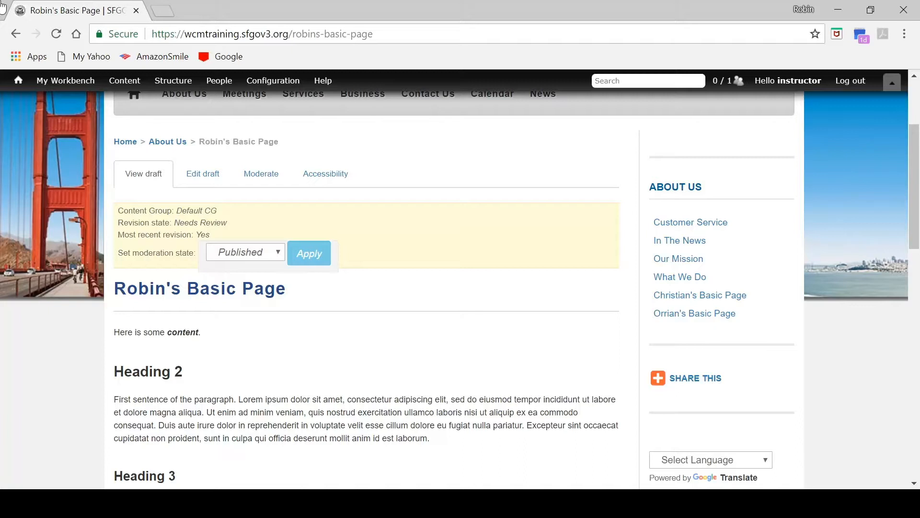
pyautogui.click(310, 255)
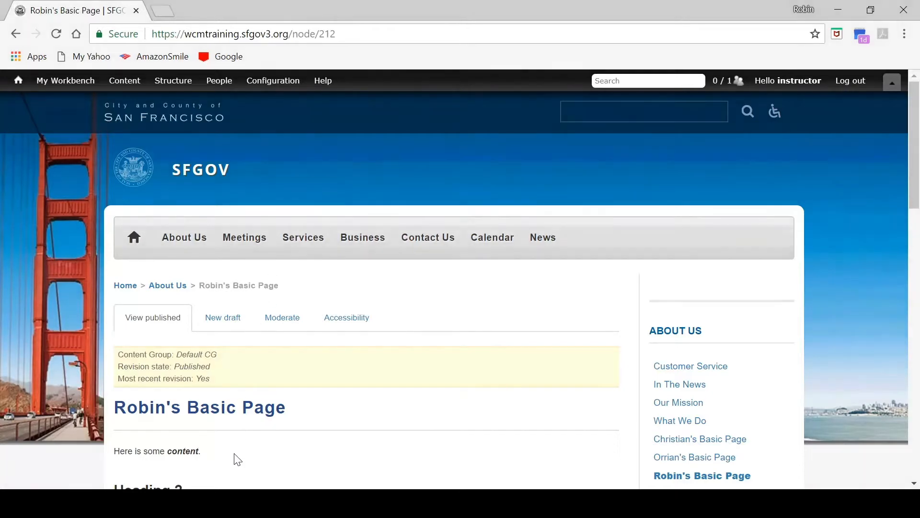
pyautogui.scroll(-6, 236, 457)
pyautogui.scroll(6, 227, 443)
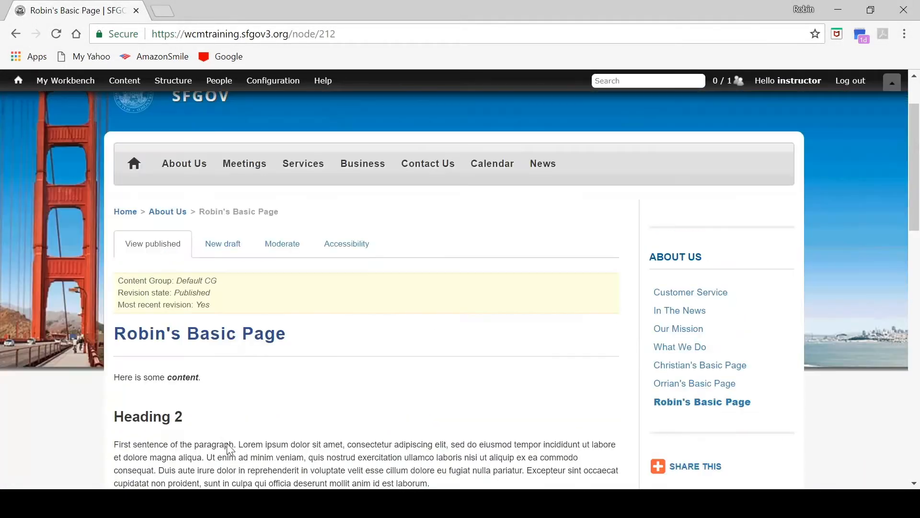
pyautogui.moveTo(187, 168)
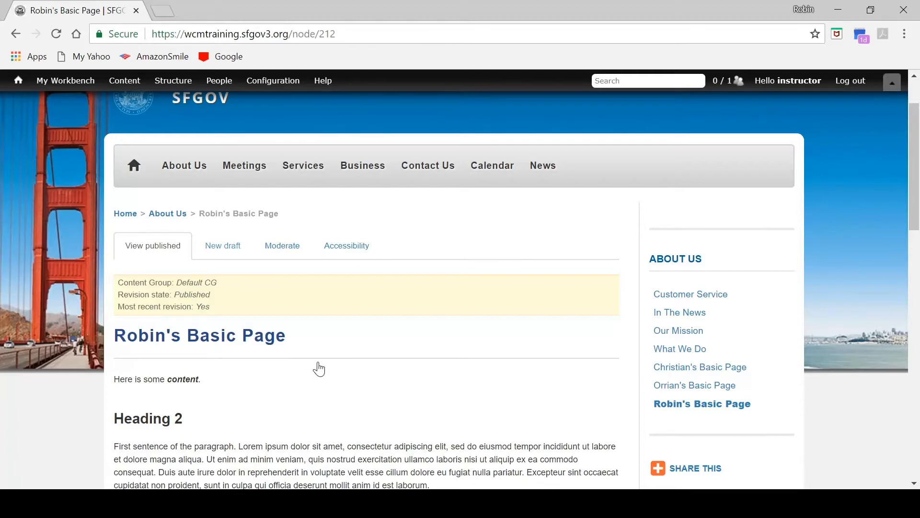
# In a new draft of the published page, add "Here is more content" after the first body sentence and save it.
pyautogui.click(217, 250)
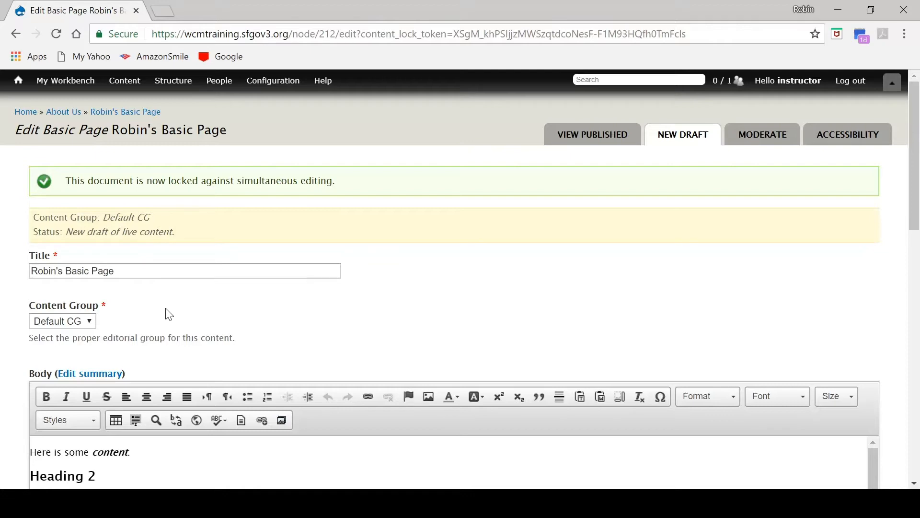
pyautogui.scroll(-5, 167, 312)
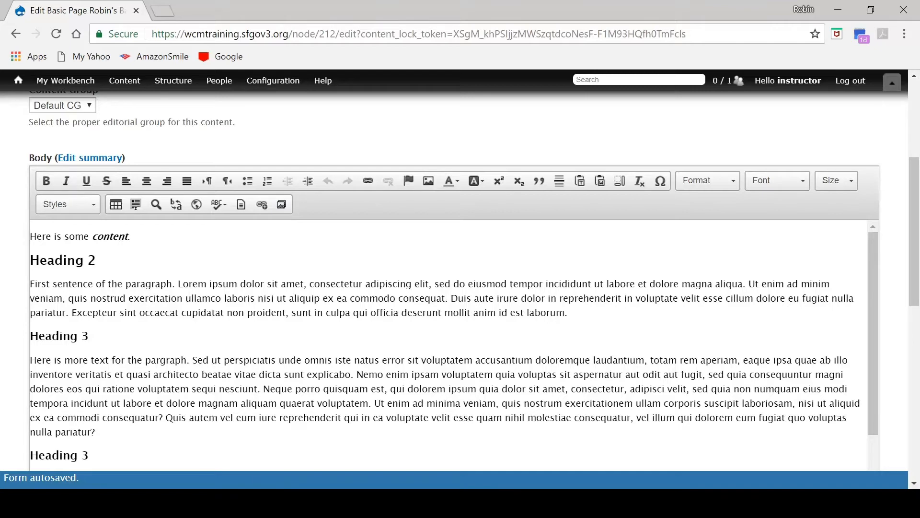
pyautogui.scroll(-3, 167, 308)
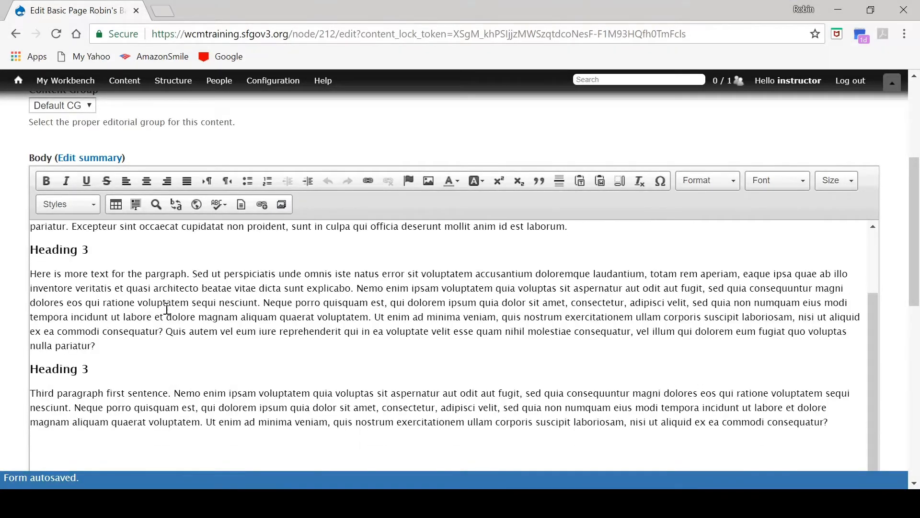
pyautogui.scroll(5, 167, 308)
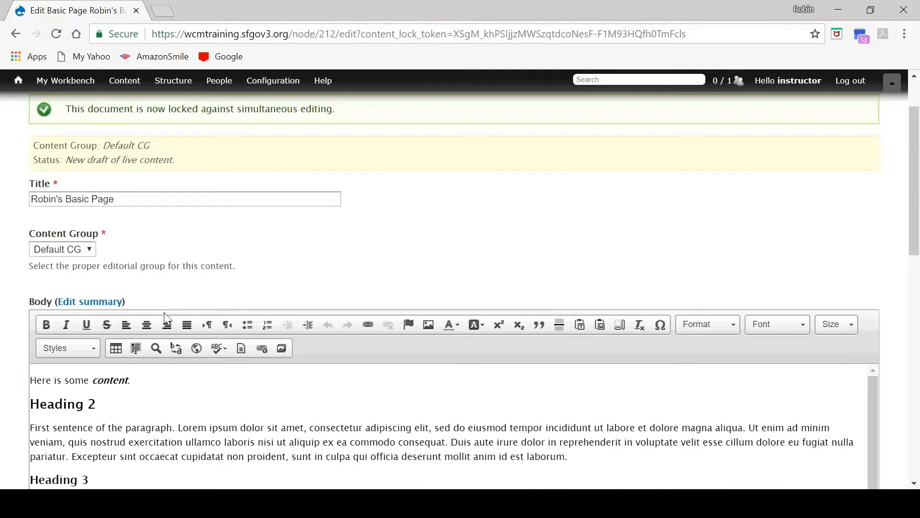
pyautogui.click(144, 380)
pyautogui.write('Here')
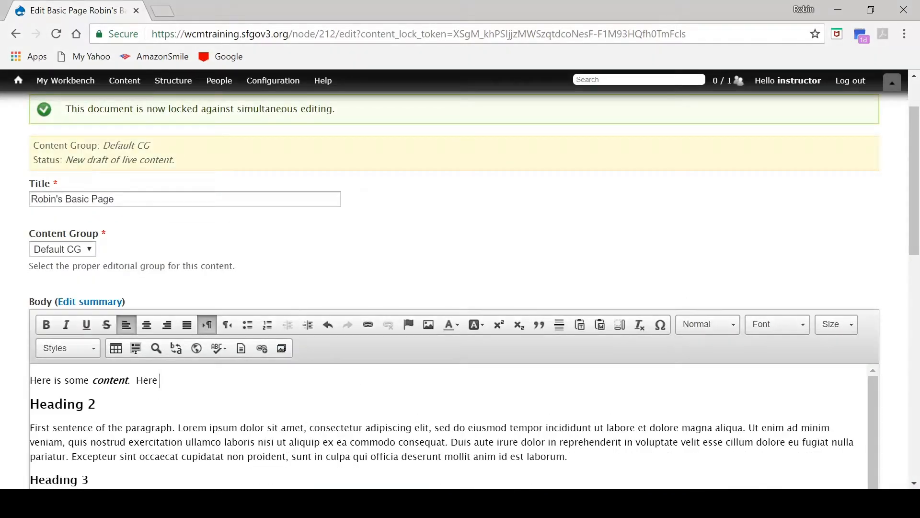
pyautogui.write(' is nore content')
pyautogui.moveTo(916, 186); pyautogui.dragTo(919, 416)
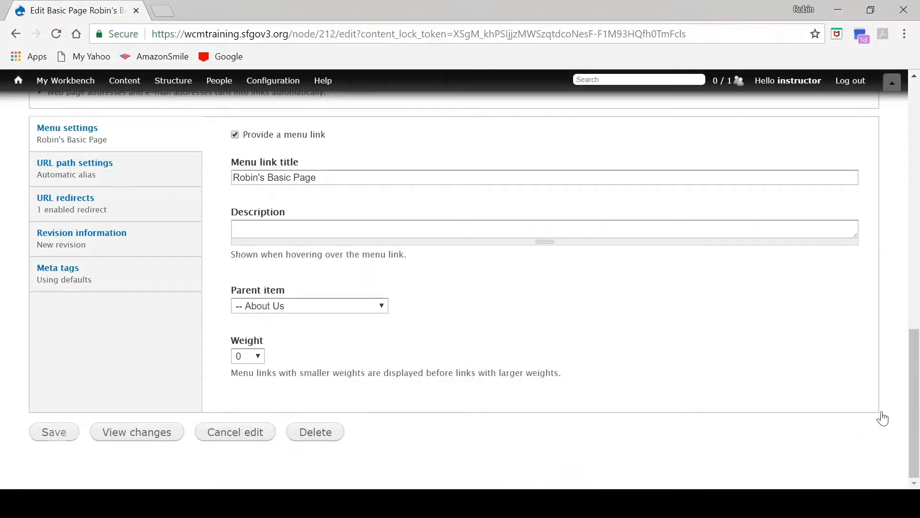
pyautogui.click(56, 433)
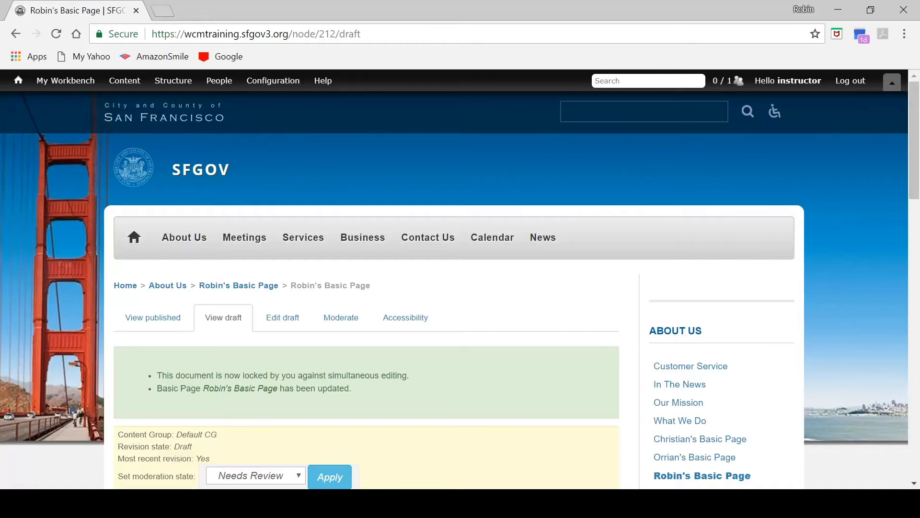
# Check the revision state and the added "Here is more content" sentence in the saved draft.
pyautogui.scroll(-2, 182, 386)
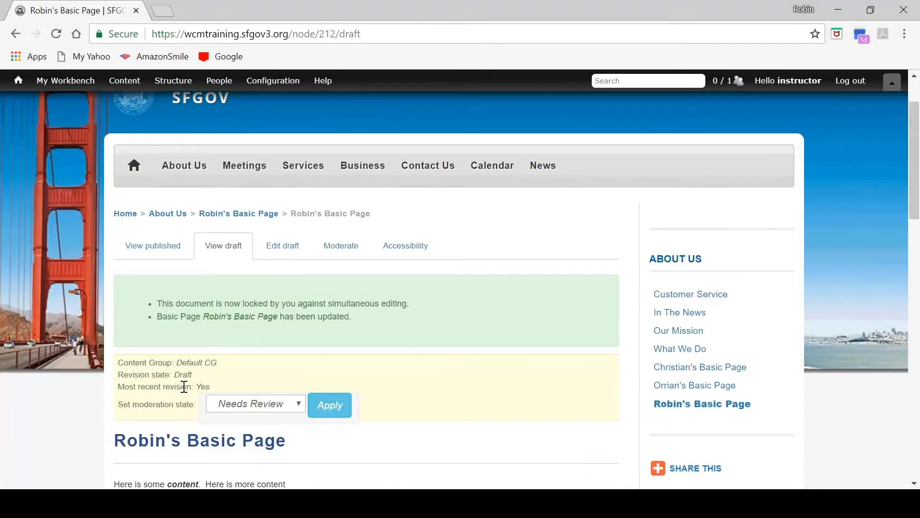
pyautogui.scroll(-1, 182, 387)
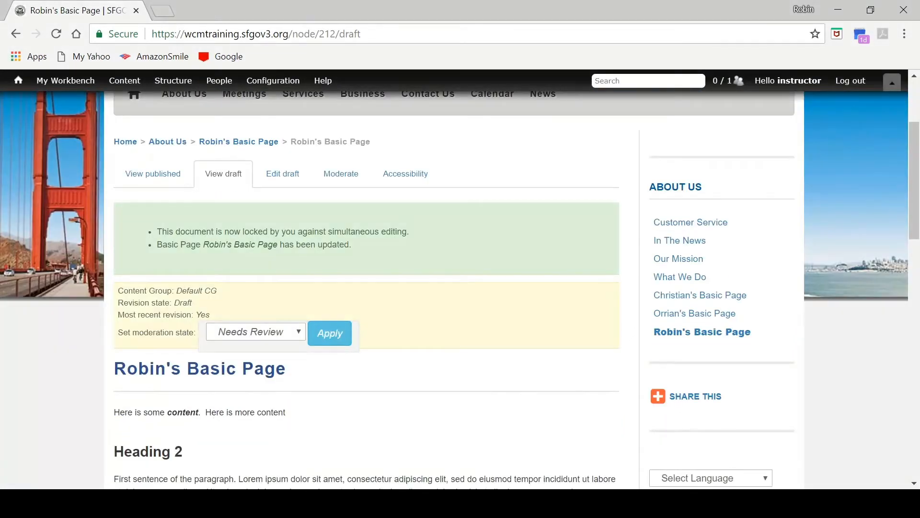
pyautogui.moveTo(203, 413); pyautogui.dragTo(296, 413)
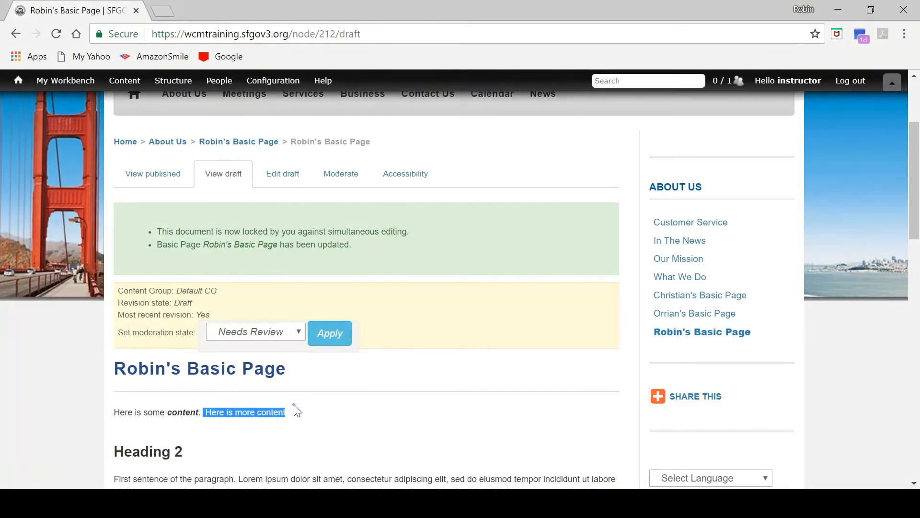
pyautogui.click(294, 411)
pyautogui.scroll(3, 267, 391)
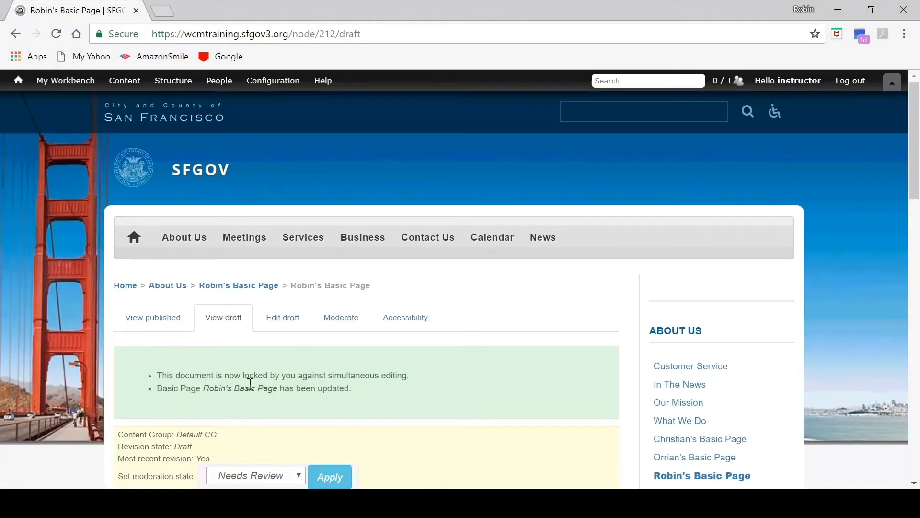
# Visit the page through the site's About Us navigation and examine the first body sentence of its published version.
pyautogui.moveTo(185, 238)
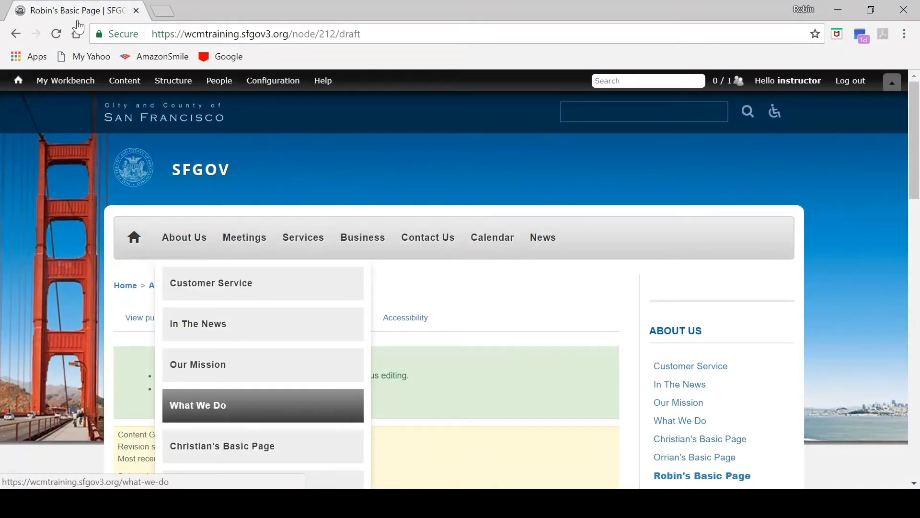
pyautogui.scroll(-3, 197, 416)
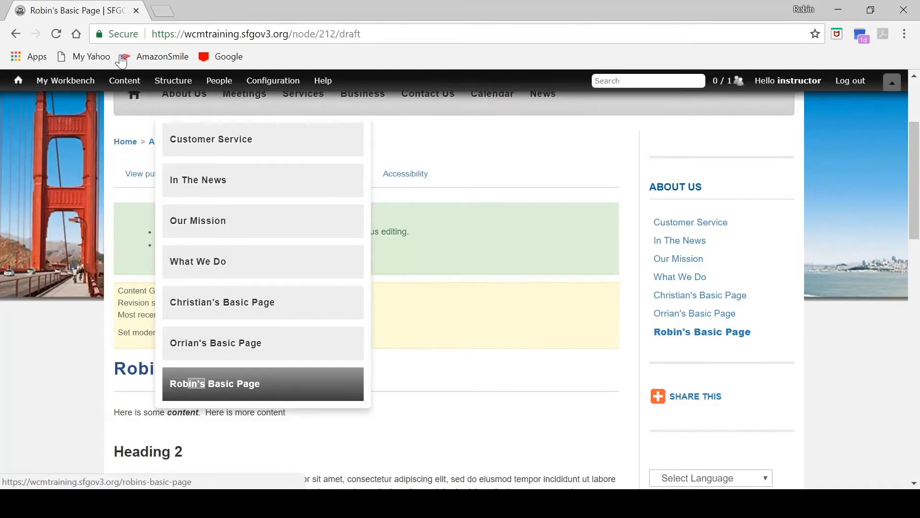
pyautogui.click(198, 391)
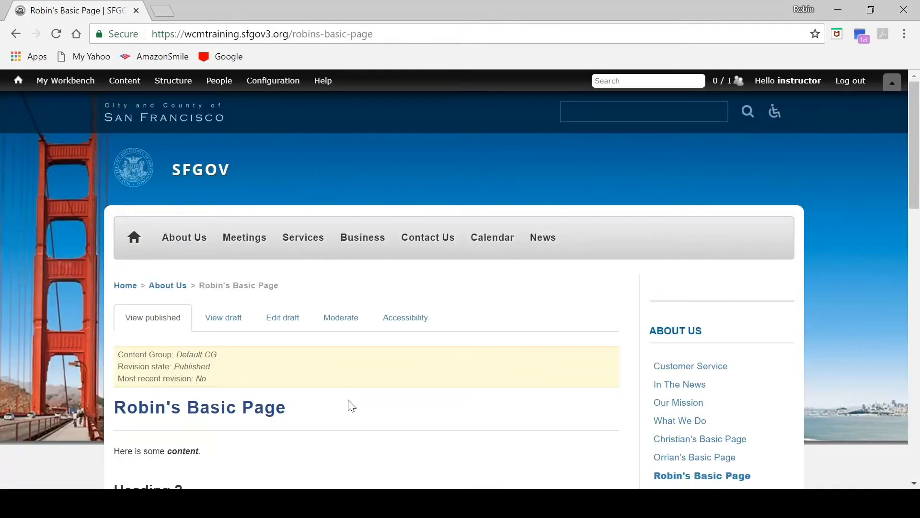
pyautogui.scroll(-3, 350, 406)
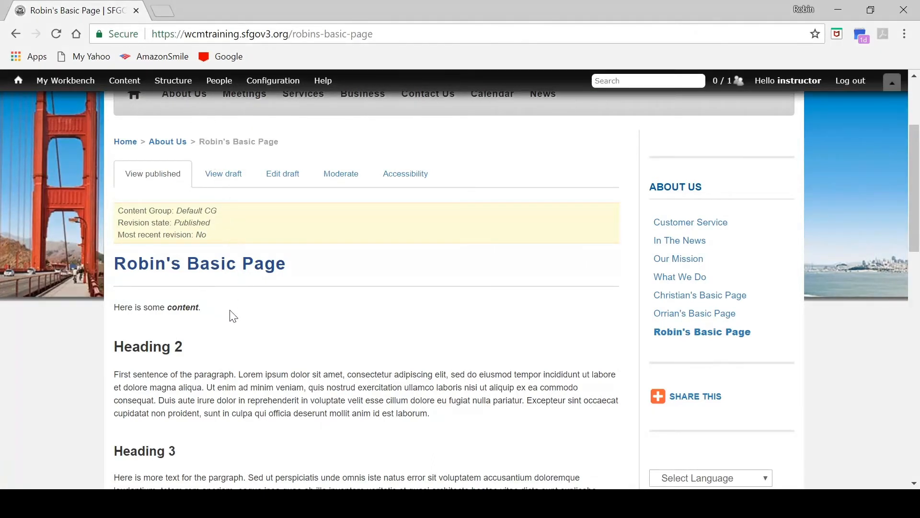
# Open My Workbench to view the recently edited content.
pyautogui.scroll(3, 233, 316)
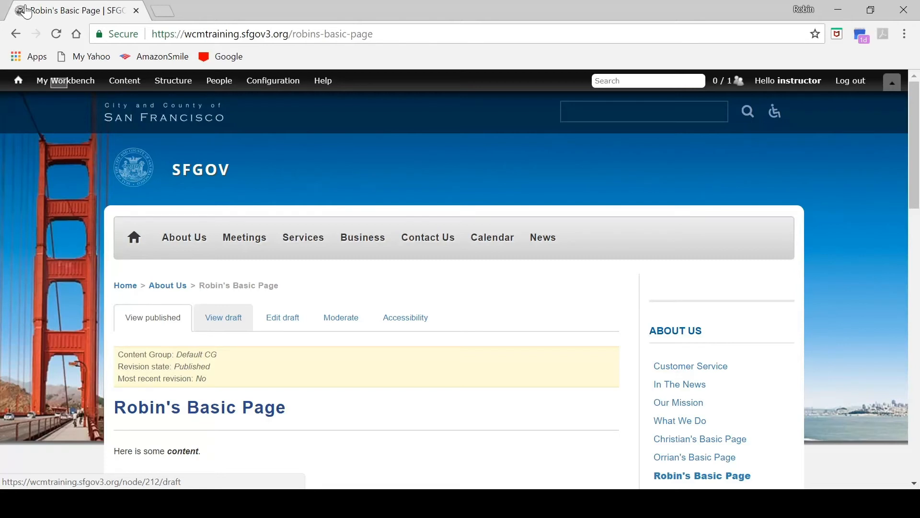
pyautogui.click(60, 86)
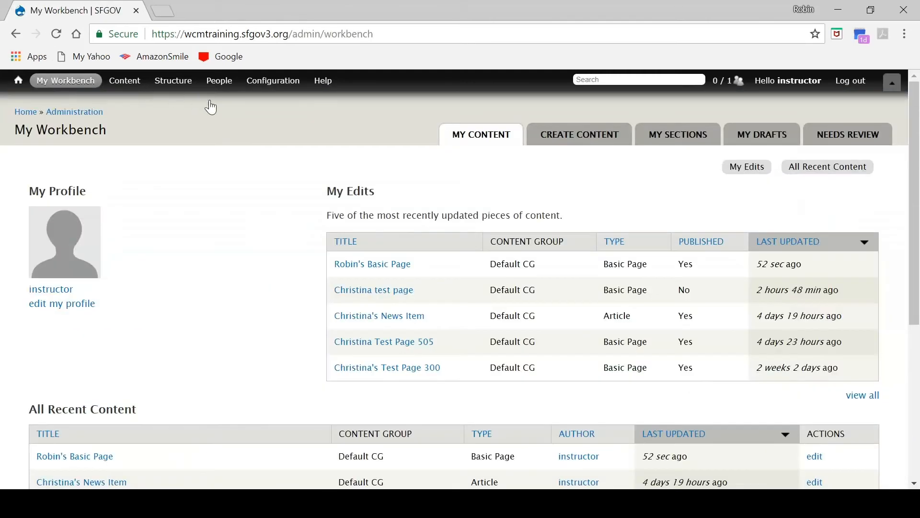